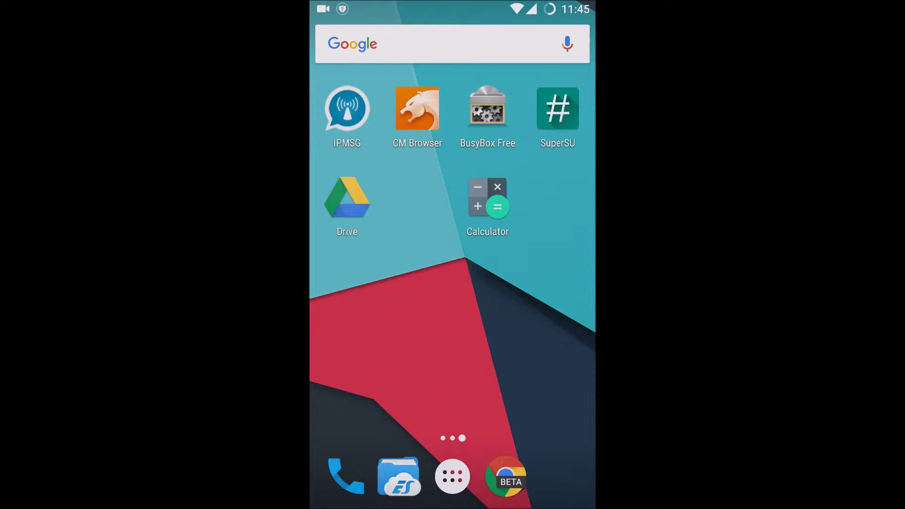
# - In Chrome Beta, search for WhatsApp and start the APK download from whatsapp.com/android
pyautogui.click(506, 476)
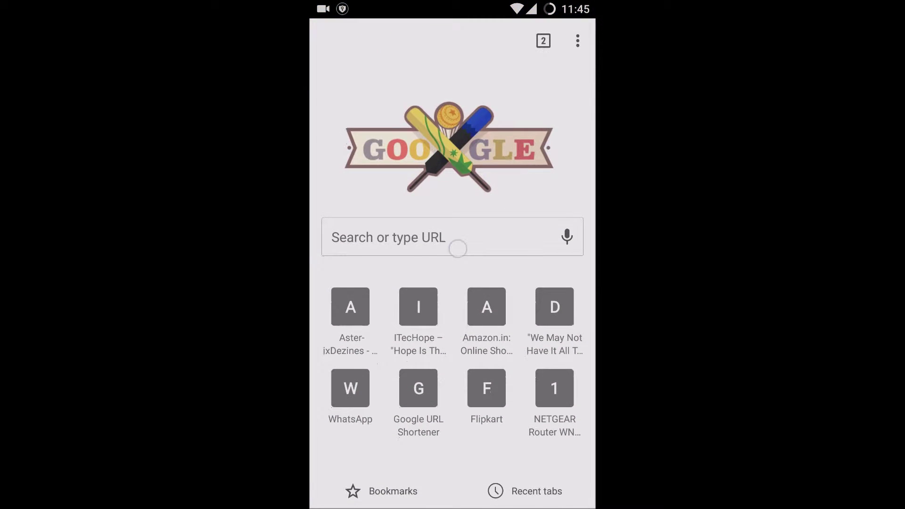
pyautogui.click(458, 248)
pyautogui.write('wht')
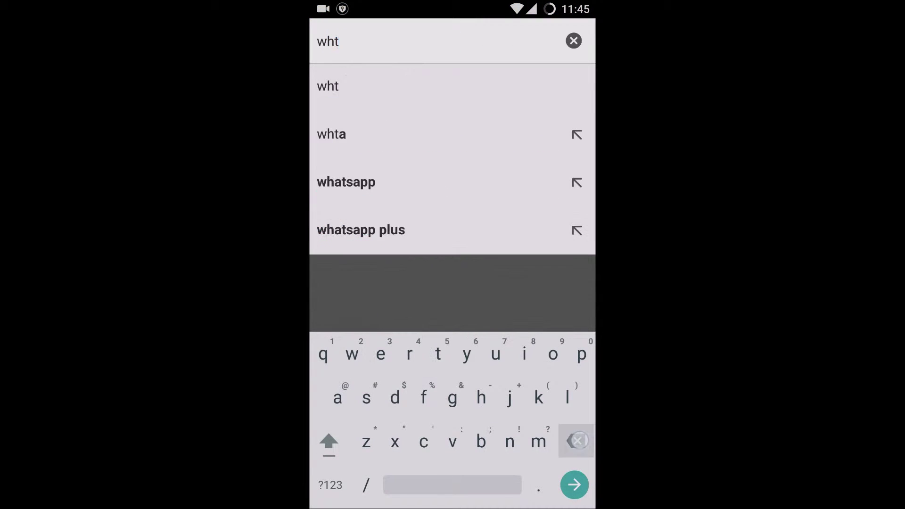
pyautogui.press('BackSpace')
pyautogui.write('a')
pyautogui.click(491, 84)
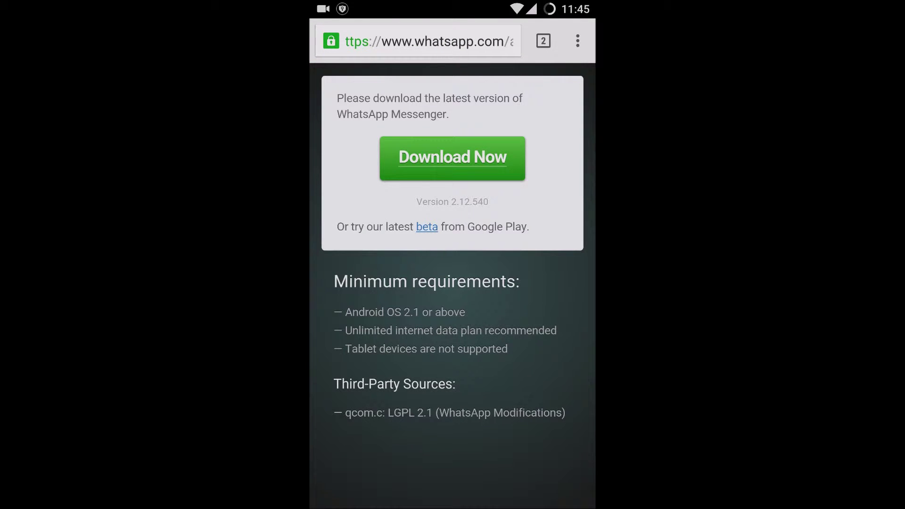
pyautogui.click(488, 148)
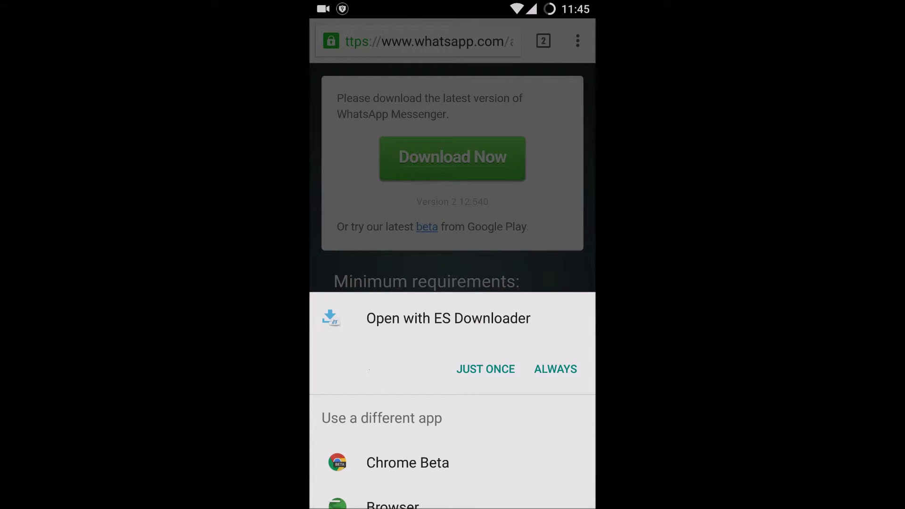
pyautogui.click(536, 258)
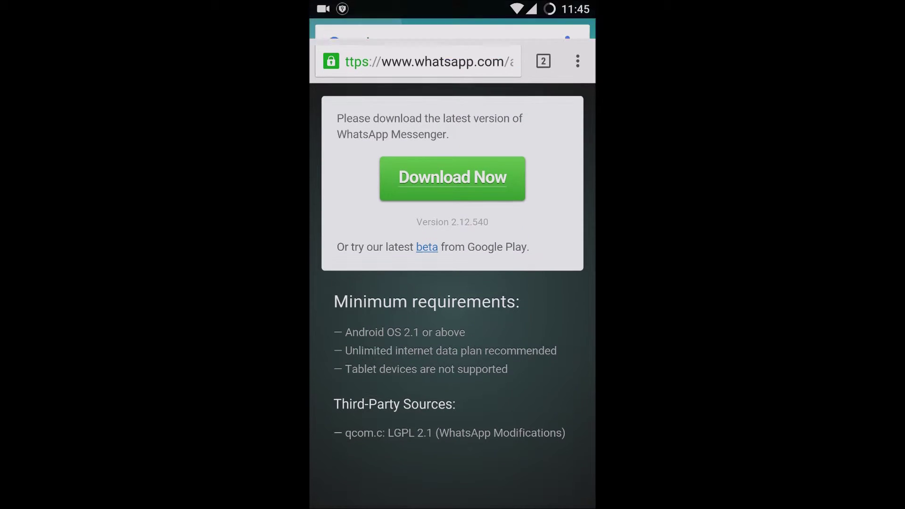
# - Check the WhatsApp Messenger listing in the Play Store from the home screen's second page
pyautogui.press('Home')
pyautogui.moveTo(481, 394); pyautogui.dragTo(340, 393)
pyautogui.click(559, 374)
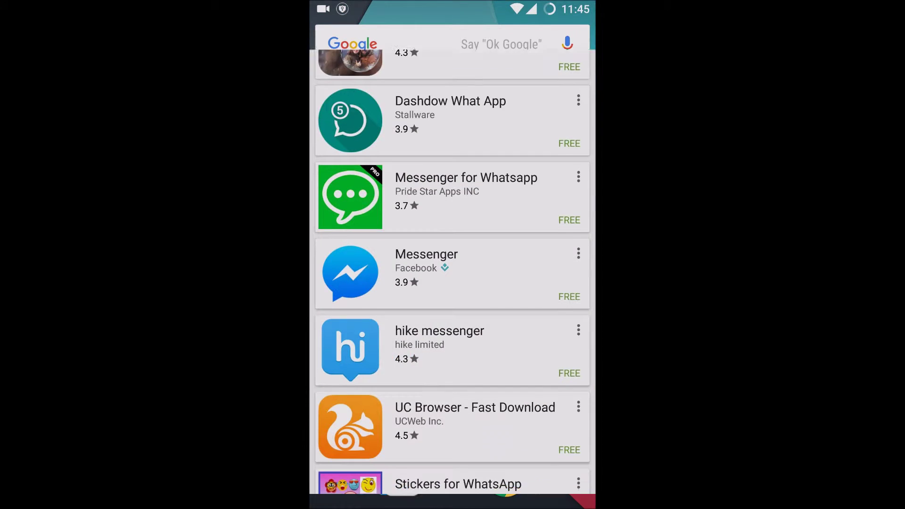
pyautogui.scroll(10, 453, 284)
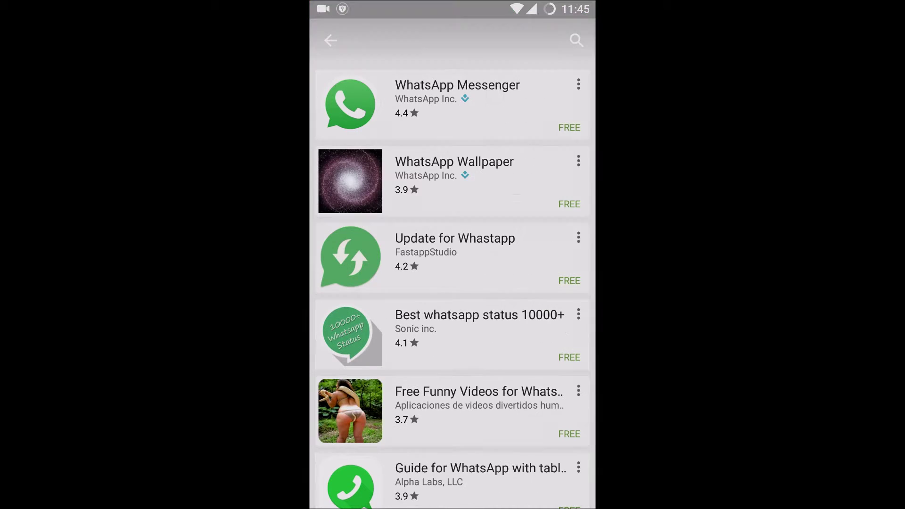
pyautogui.click(458, 99)
pyautogui.press('Home')
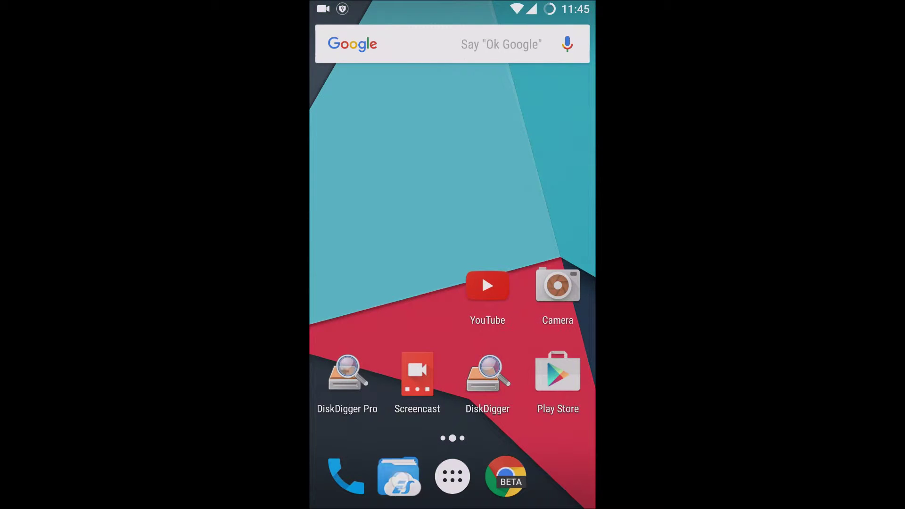
pyautogui.click(400, 476)
# - Install WhatsApp.apk from the sdcard Download folder, checking notifications while it installs
pyautogui.click(424, 178)
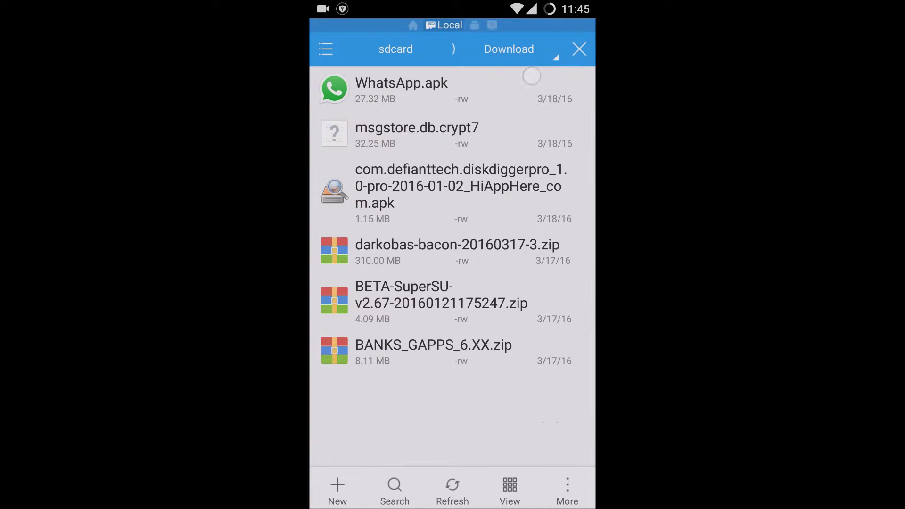
pyautogui.click(532, 85)
pyautogui.click(535, 346)
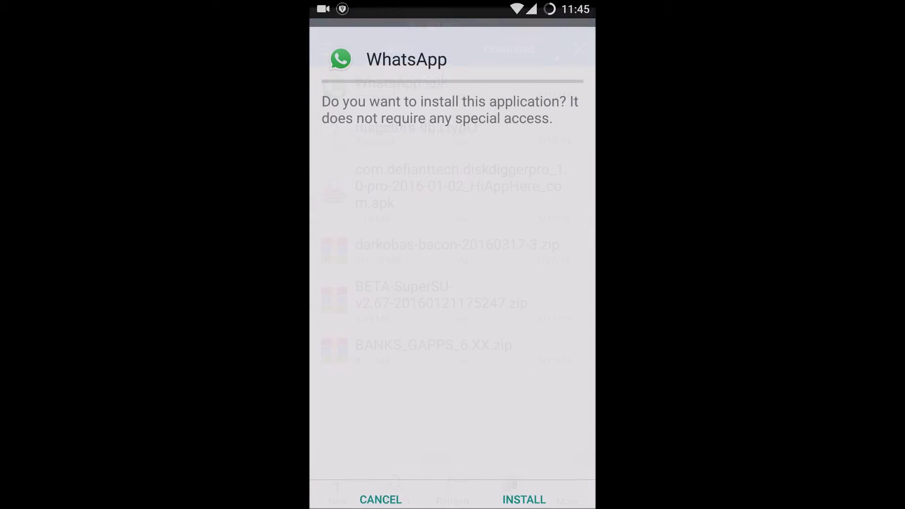
pyautogui.click(524, 499)
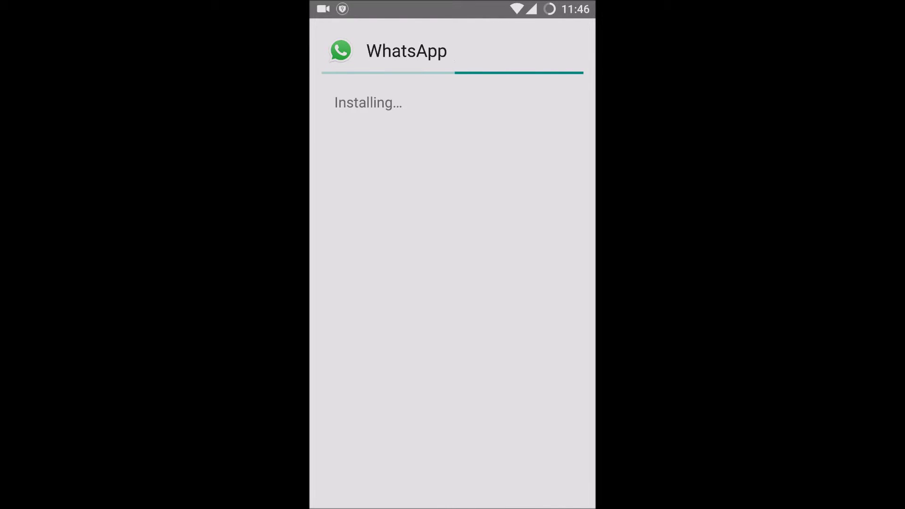
pyautogui.moveTo(392, 21)
pyautogui.mouseDown()
pyautogui.moveTo(384, 285)
pyautogui.moveTo(385, 71)
pyautogui.mouseUp()
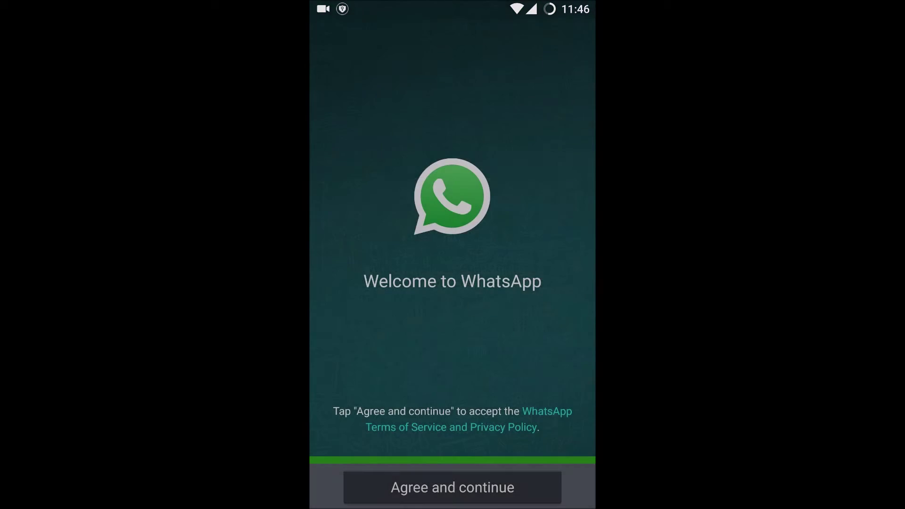
# - Agree to WhatsApp's terms and allow it access to contacts and media
pyautogui.click(452, 487)
pyautogui.click(503, 367)
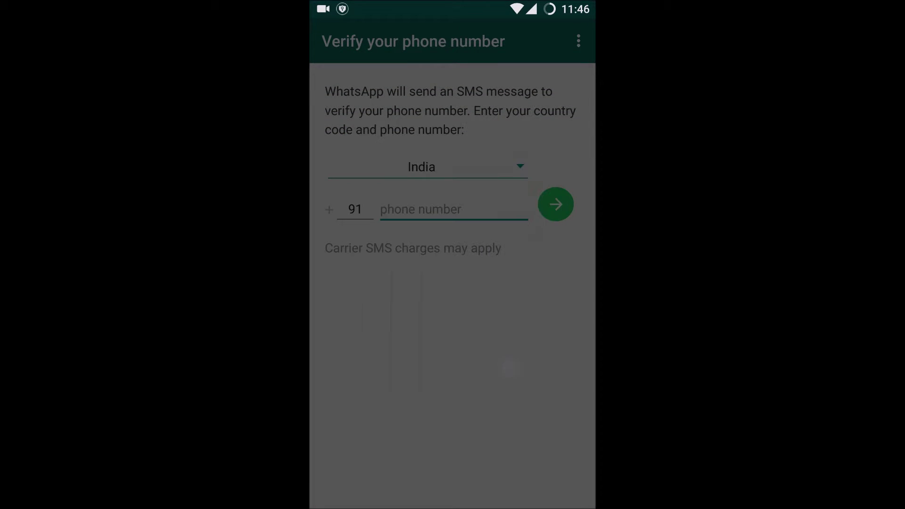
pyautogui.click(526, 296)
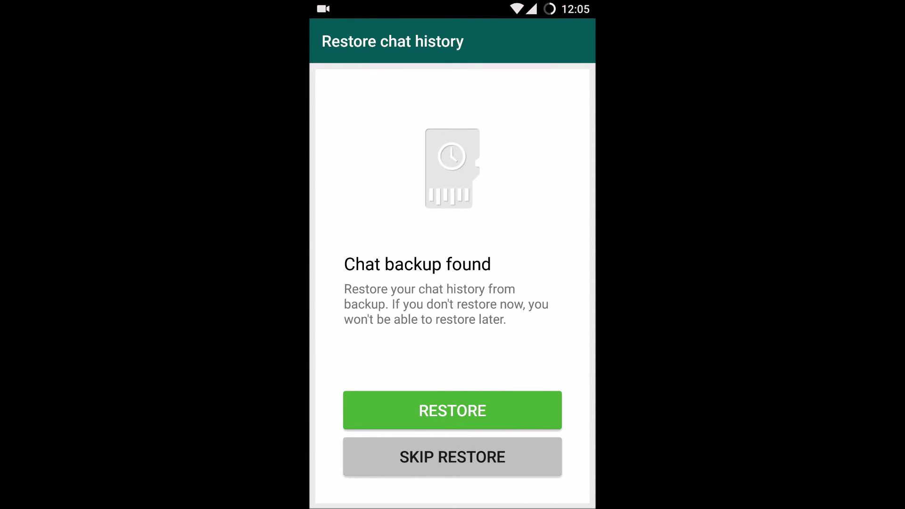
# - Restore the 763,666 messages from the chat backup and continue into WhatsApp
pyautogui.click(482, 409)
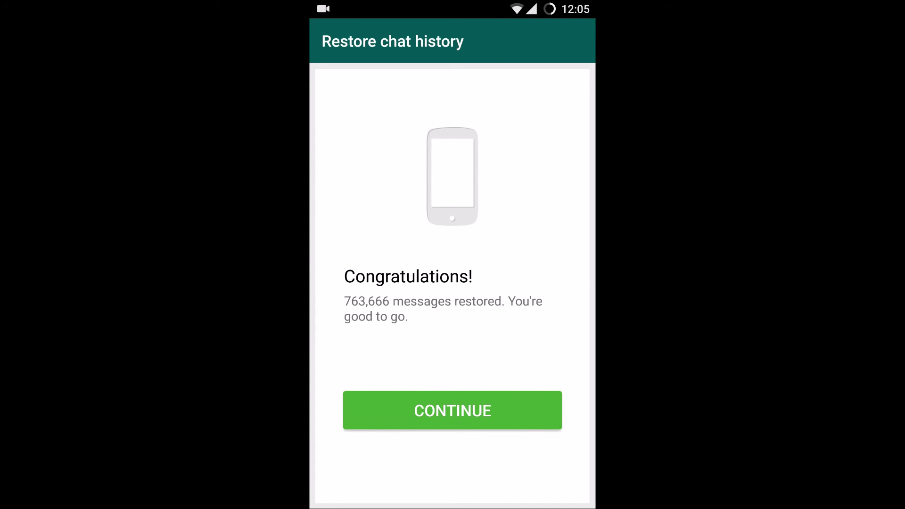
pyautogui.click(480, 417)
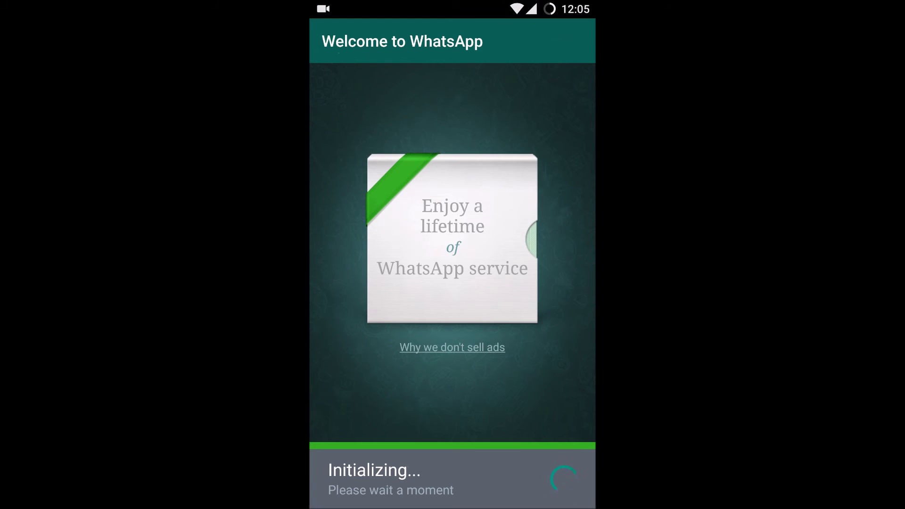